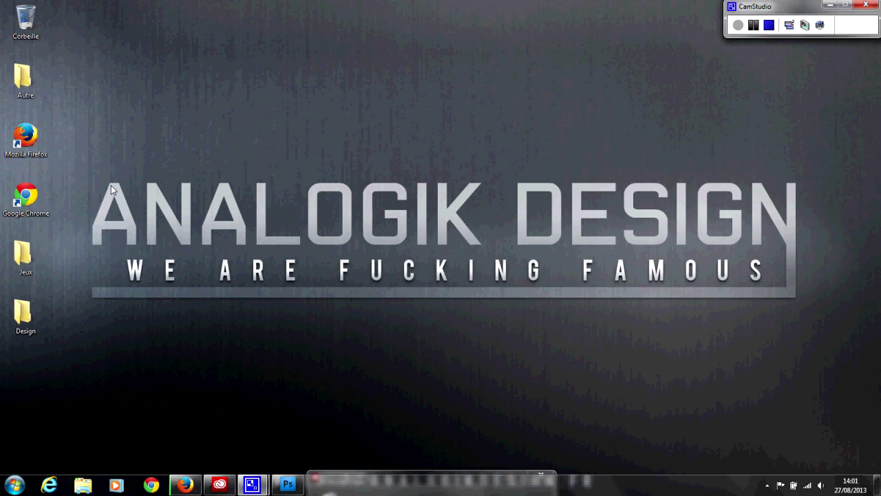
- Bring the dafont.com French home page forward in Firefox and browse its font categories
{"action": "left_click", "coordinate": [184, 485]}
{"action": "scroll", "coordinate": [517, 324], "scroll_direction": "down", "scroll_amount": 2}
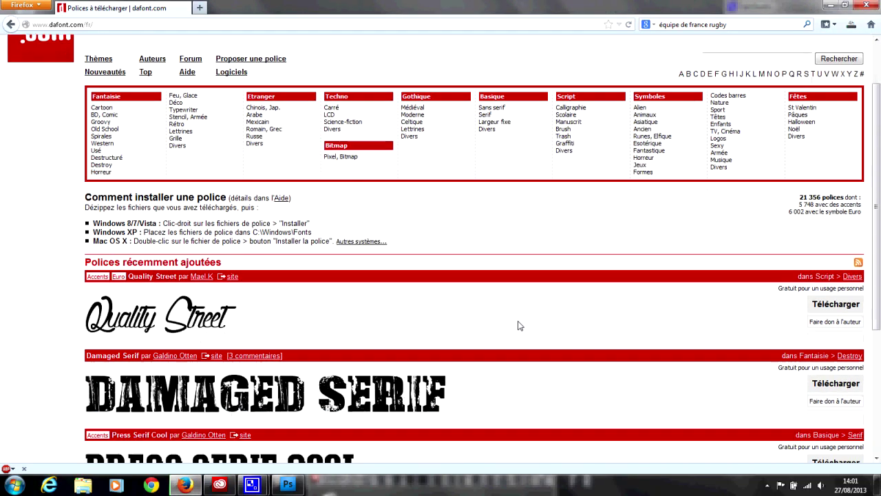
{"action": "scroll", "coordinate": [521, 324], "scroll_direction": "up", "scroll_amount": 2}
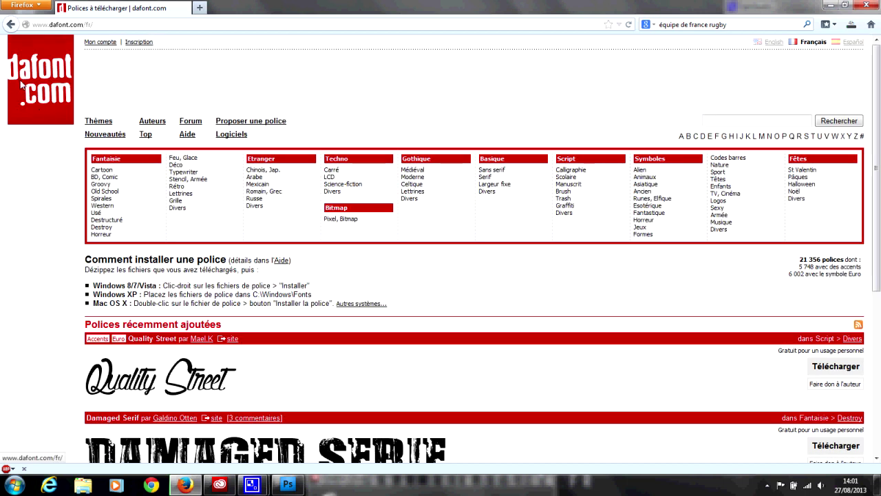
{"action": "scroll", "coordinate": [743, 279], "scroll_direction": "down", "scroll_amount": 8}
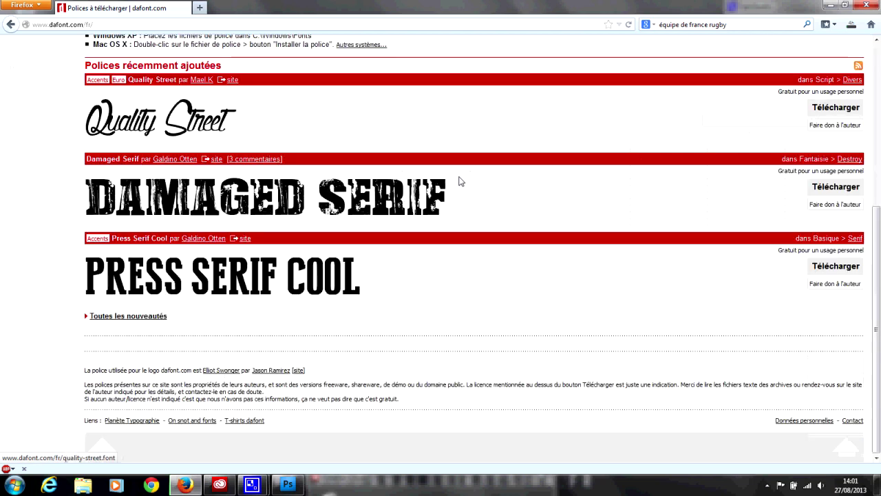
{"action": "scroll", "coordinate": [461, 181], "scroll_direction": "up", "scroll_amount": 8}
{"action": "left_click", "coordinate": [14, 76]}
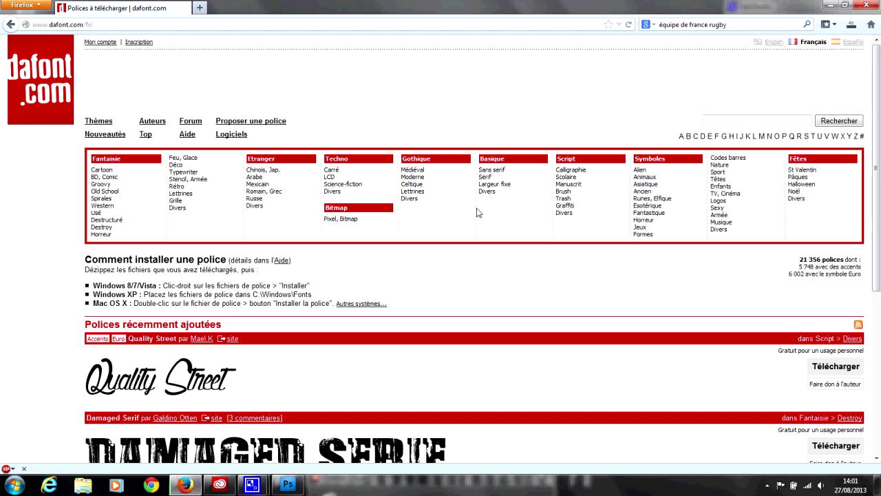
{"action": "scroll", "coordinate": [478, 212], "scroll_direction": "down", "scroll_amount": 3}
{"action": "scroll", "coordinate": [478, 213], "scroll_direction": "down", "scroll_amount": 3}
{"action": "scroll", "coordinate": [478, 213], "scroll_direction": "up", "scroll_amount": 5}
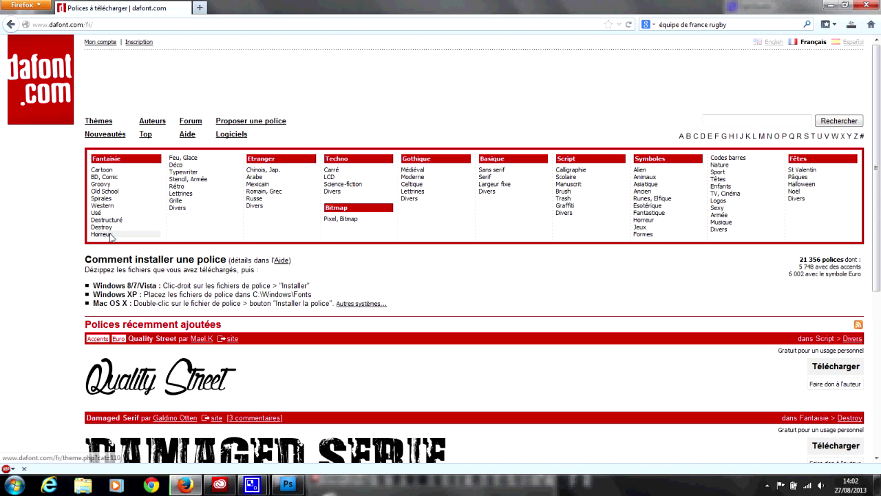
- Open dafont's Horreur category and scroll down to the Face Your Fears font
{"action": "left_click", "coordinate": [109, 235]}
{"action": "scroll", "coordinate": [503, 248], "scroll_direction": "down", "scroll_amount": 1}
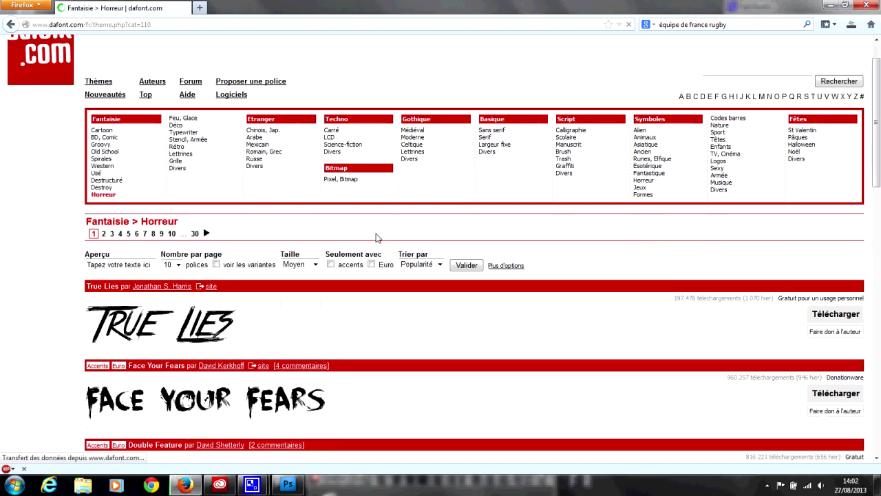
{"action": "scroll", "coordinate": [505, 257], "scroll_direction": "down", "scroll_amount": 2}
{"action": "scroll", "coordinate": [505, 261], "scroll_direction": "down", "scroll_amount": 3}
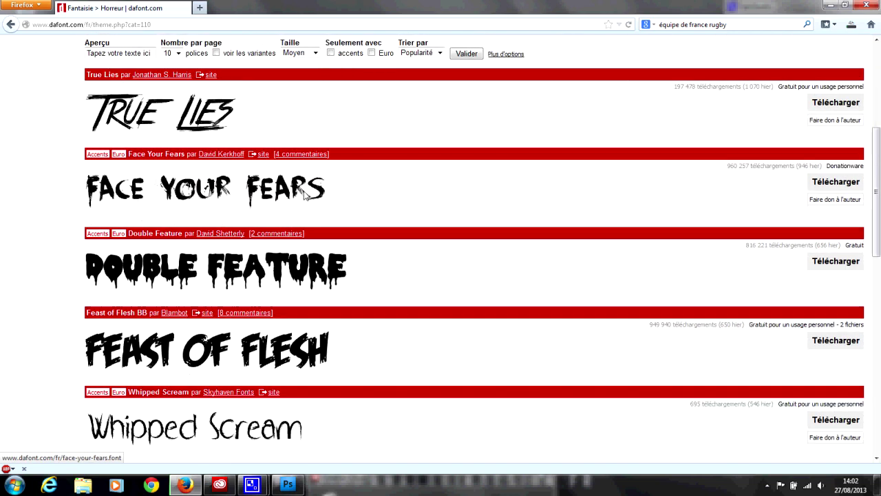
- Download face_your_fears.zip and open it with WinRAR
{"action": "left_click", "coordinate": [827, 186]}
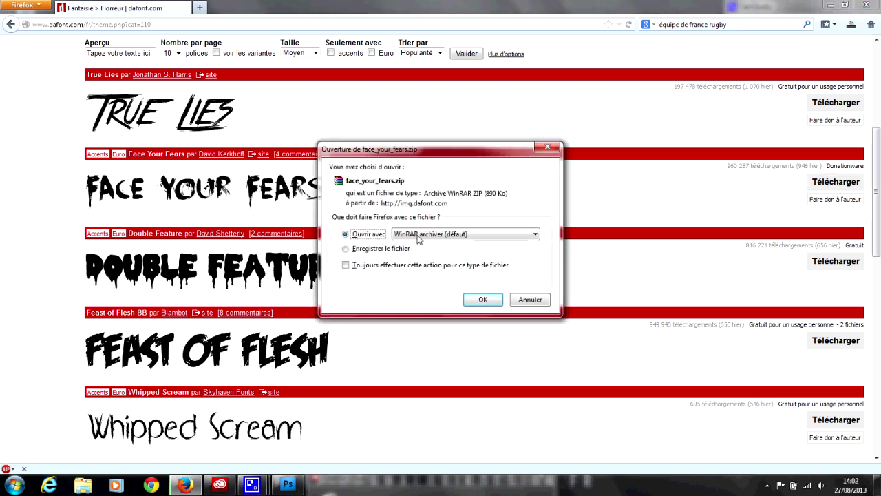
{"action": "left_click", "coordinate": [496, 302]}
{"action": "left_click", "coordinate": [482, 300]}
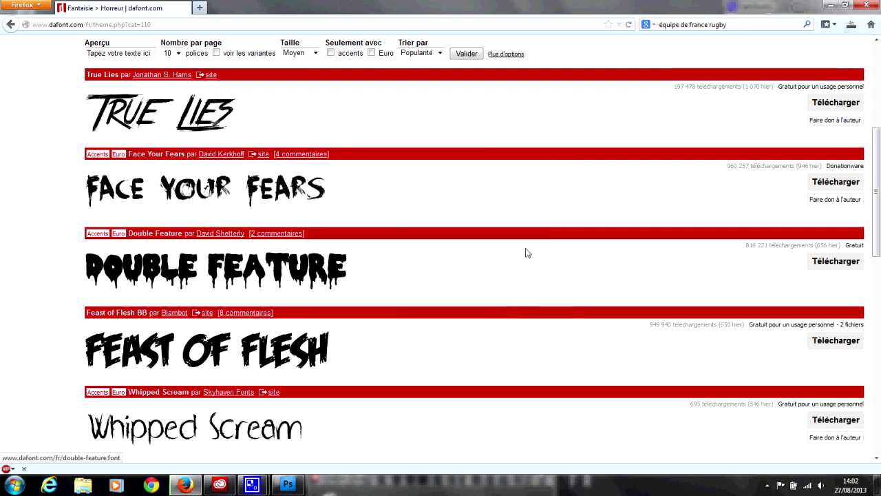
{"action": "left_click", "coordinate": [848, 26]}
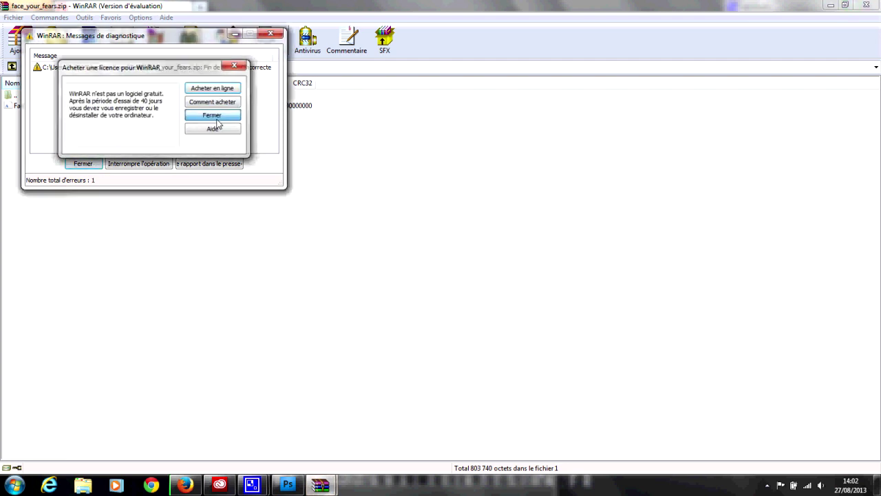
- Dismiss WinRAR's licence and error dialogs, then extract the font into the Pictures Fonts folder
{"action": "left_click", "coordinate": [212, 115]}
{"action": "left_click", "coordinate": [270, 33]}
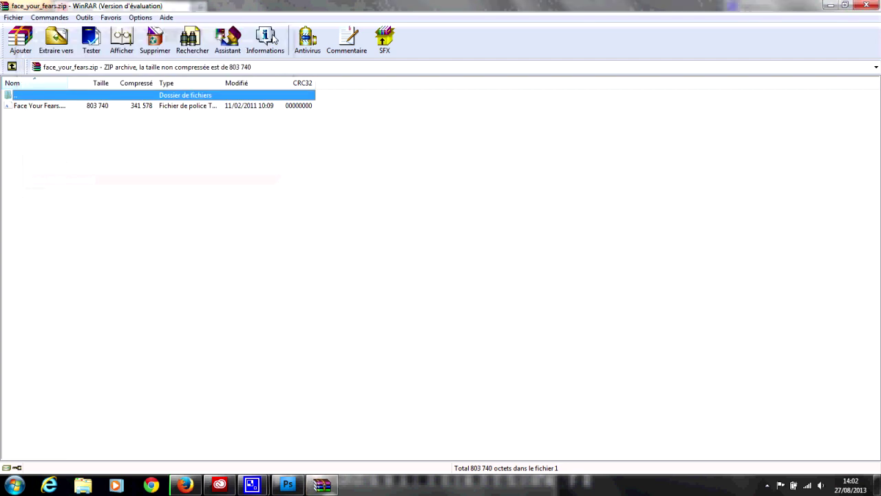
{"action": "left_click", "coordinate": [66, 53]}
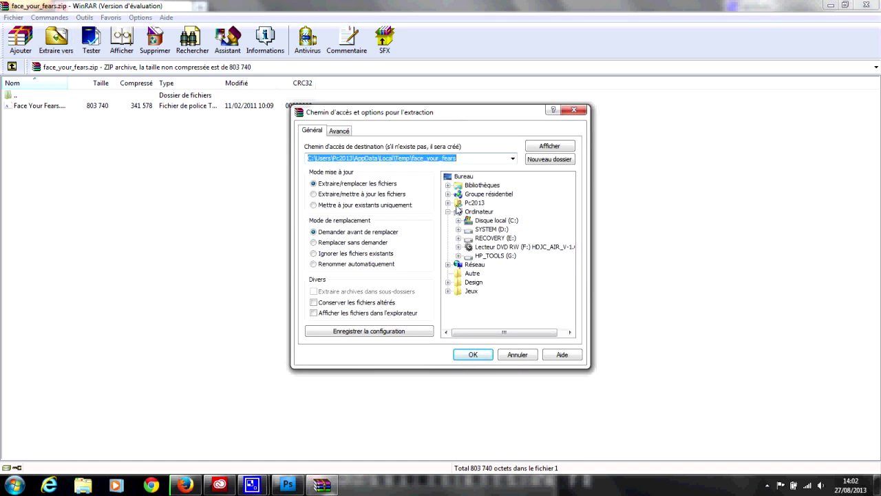
{"action": "left_click", "coordinate": [449, 204]}
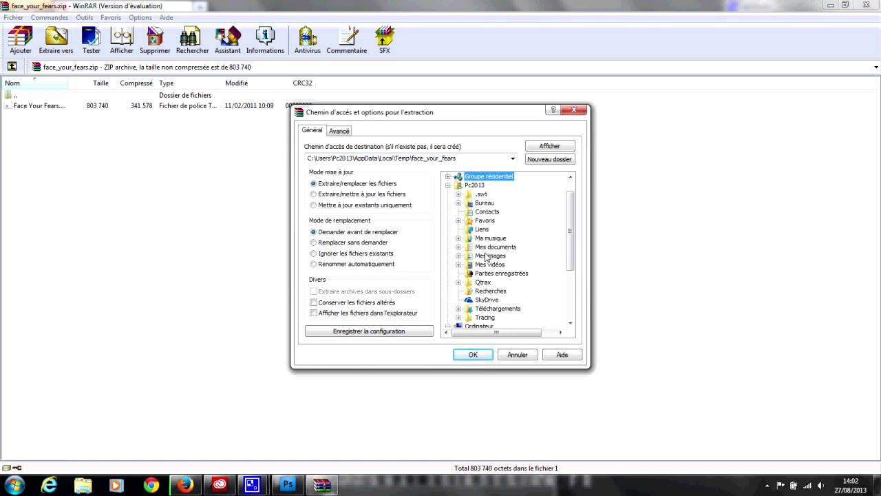
{"action": "left_click", "coordinate": [458, 256]}
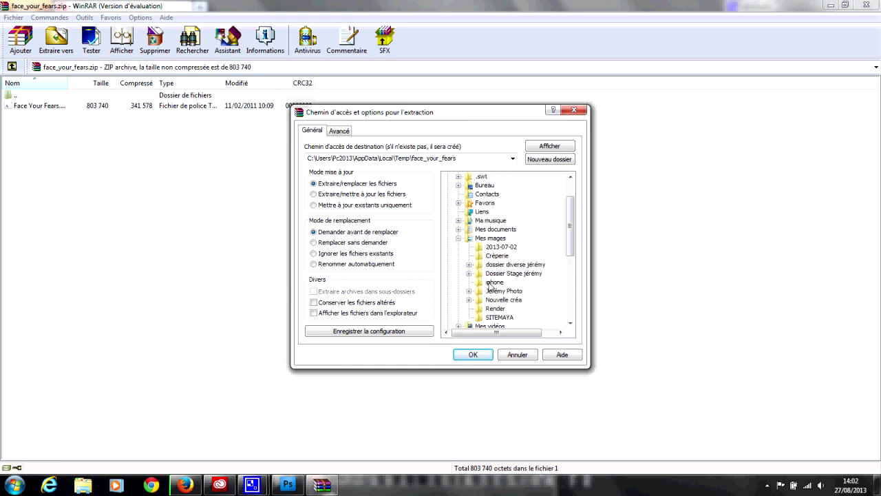
{"action": "left_click", "coordinate": [470, 290]}
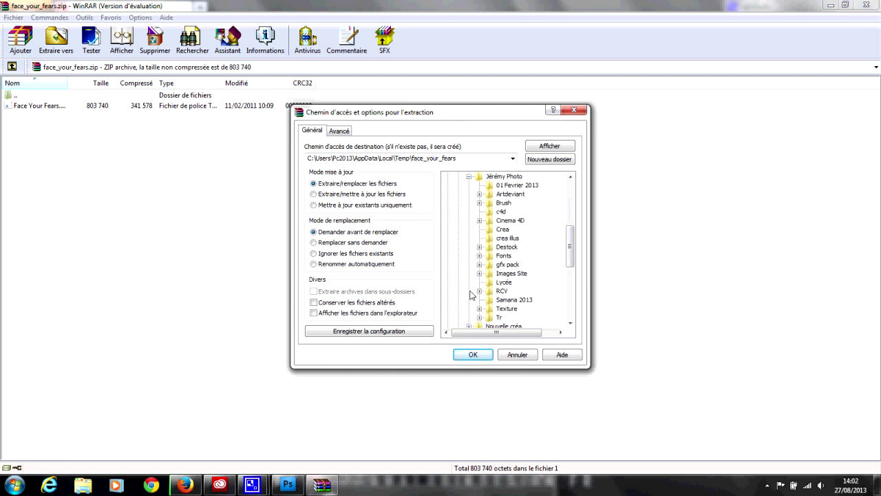
{"action": "left_click", "coordinate": [501, 256]}
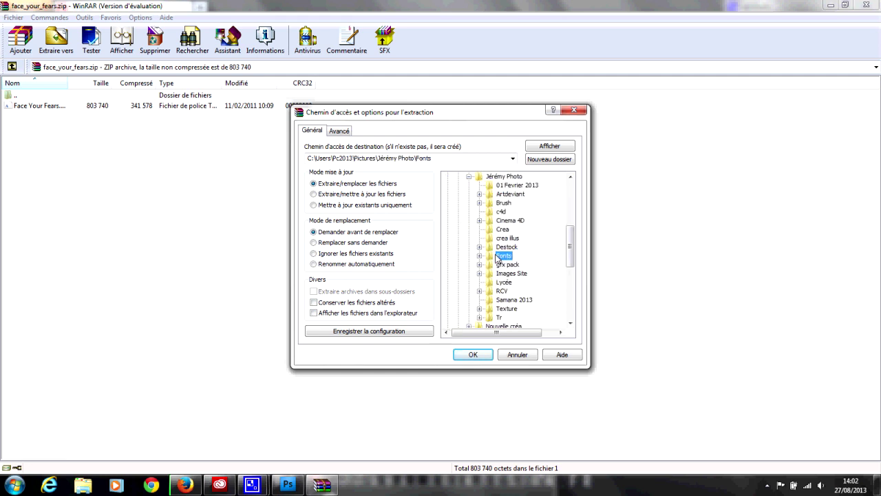
{"action": "left_click", "coordinate": [472, 355]}
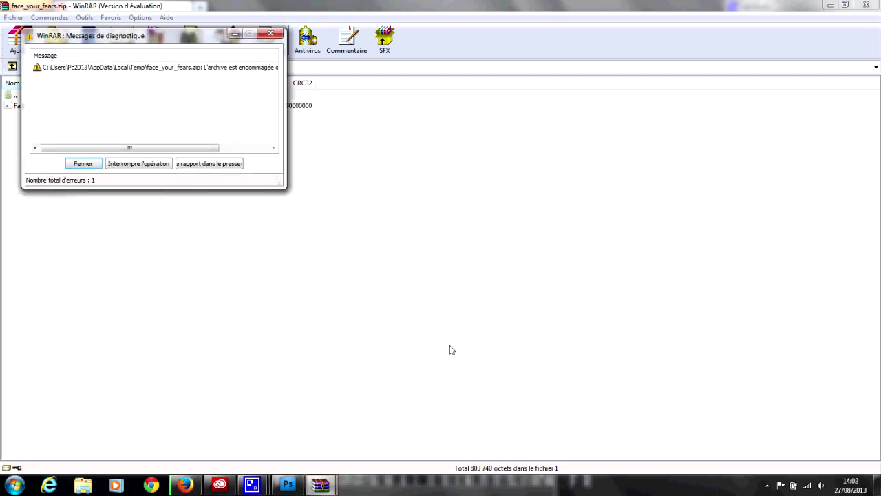
{"action": "left_click", "coordinate": [79, 165]}
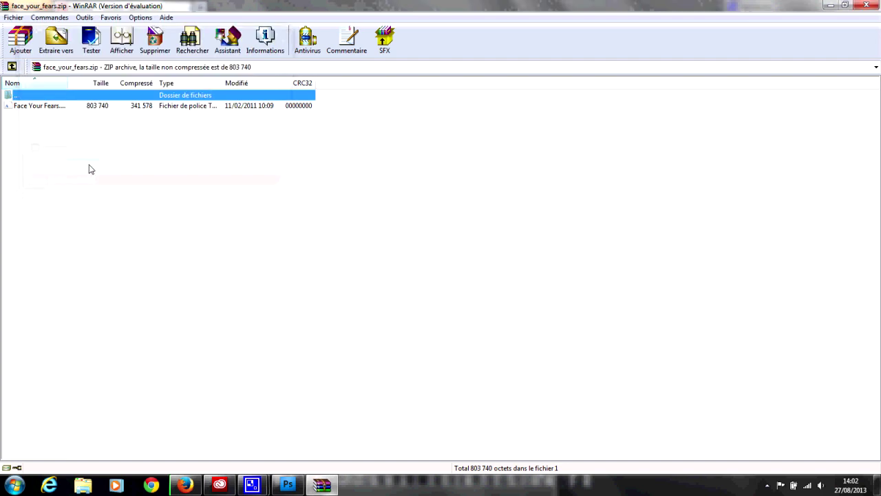
- Open the Images library in Windows Explorer
{"action": "left_click", "coordinate": [83, 485]}
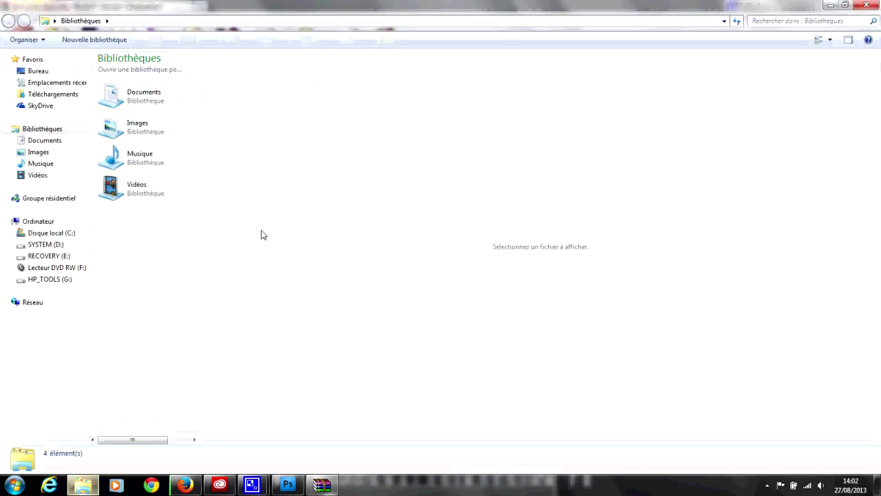
{"action": "double_click", "coordinate": [138, 128]}
{"action": "scroll", "coordinate": [145, 200], "scroll_direction": "down", "scroll_amount": 5}
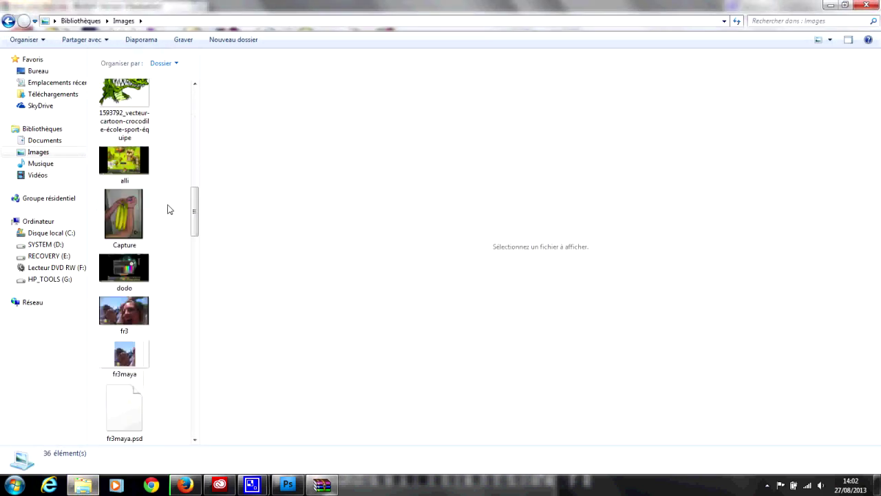
{"action": "scroll", "coordinate": [145, 193], "scroll_direction": "up", "scroll_amount": 2}
{"action": "scroll", "coordinate": [146, 197], "scroll_direction": "up", "scroll_amount": 3}
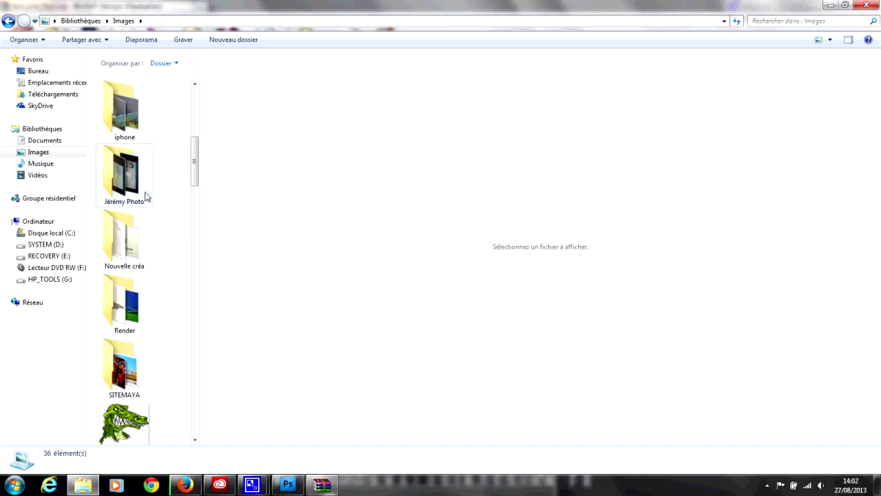
- Open the photo folder's Fonts subfolder and widen the file list into a large icon grid
{"action": "double_click", "coordinate": [130, 189]}
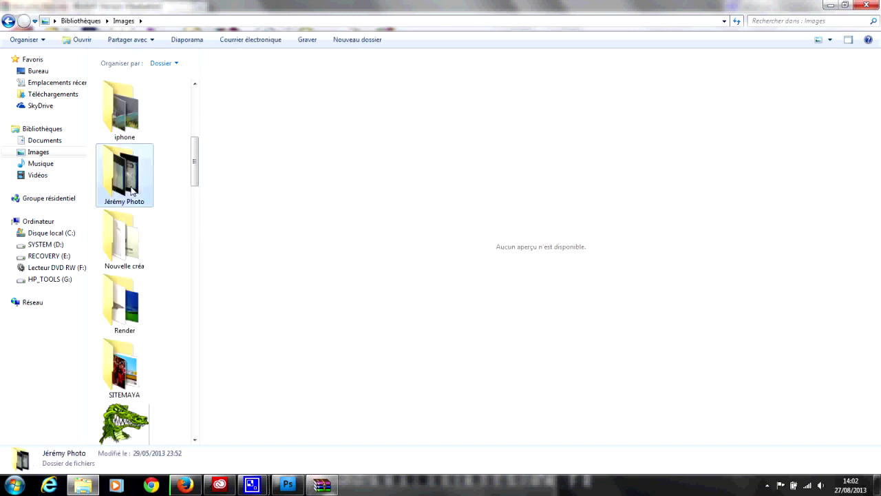
{"action": "scroll", "coordinate": [151, 227], "scroll_direction": "down", "scroll_amount": 5}
{"action": "scroll", "coordinate": [145, 207], "scroll_direction": "down", "scroll_amount": 3}
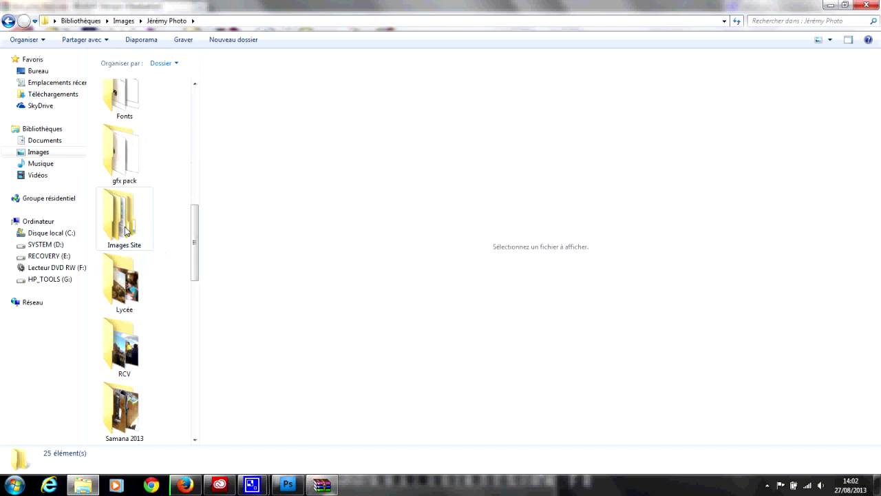
{"action": "double_click", "coordinate": [120, 121]}
{"action": "scroll", "coordinate": [170, 272], "scroll_direction": "down", "scroll_amount": 3}
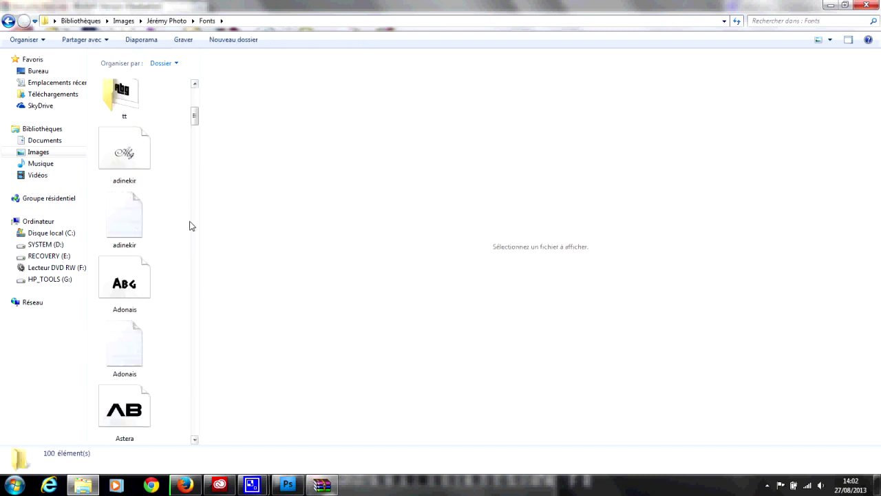
{"action": "left_click_drag", "start_coordinate": [201, 60], "coordinate": [769, 89]}
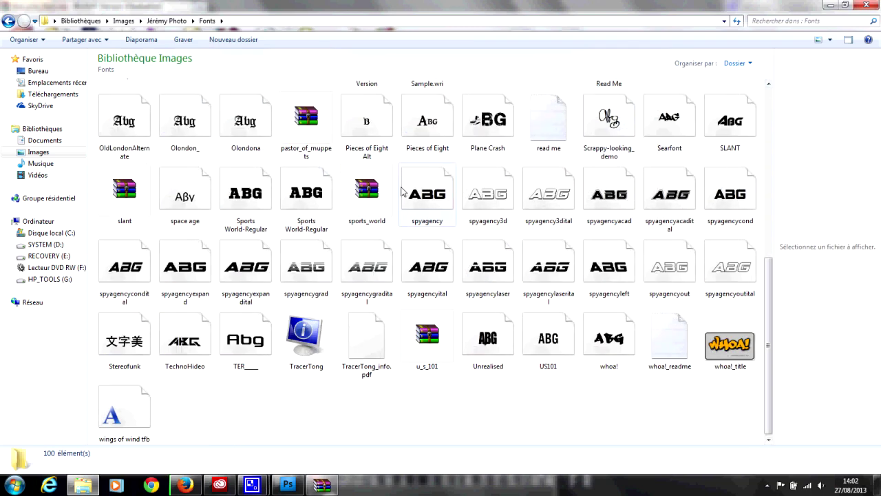
{"action": "scroll", "coordinate": [441, 193], "scroll_direction": "up", "scroll_amount": 3}
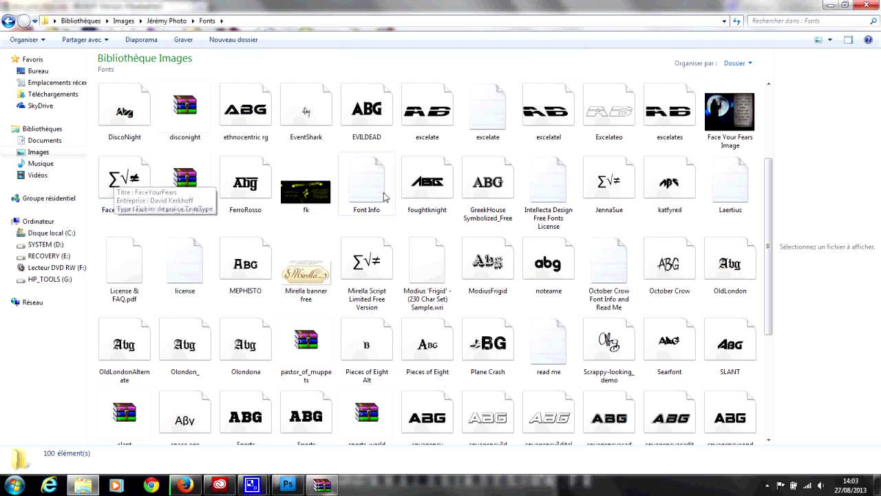
- Install the Face Your Fears font and close the WinRAR archive window
{"action": "right_click", "coordinate": [124, 192]}
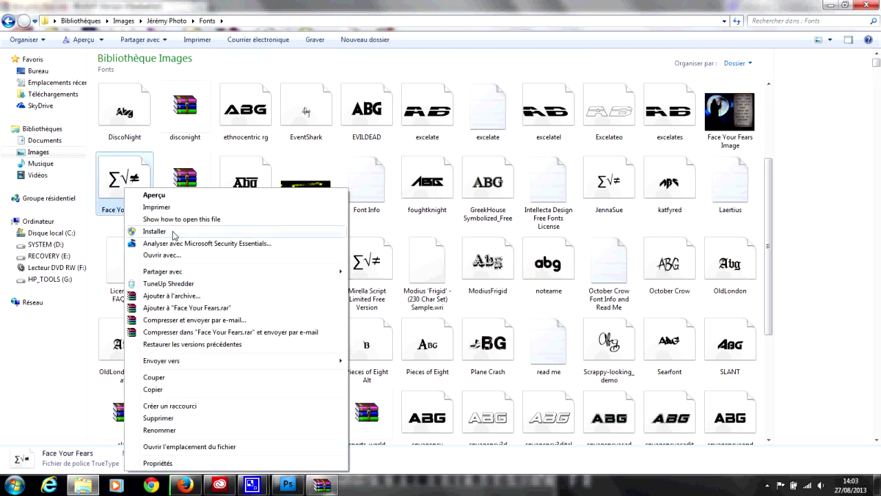
{"action": "left_click", "coordinate": [170, 234]}
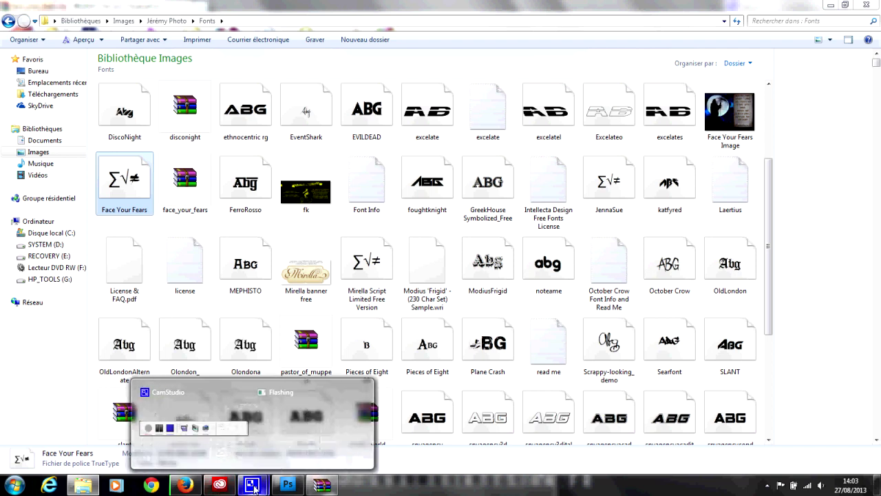
{"action": "right_click", "coordinate": [317, 485]}
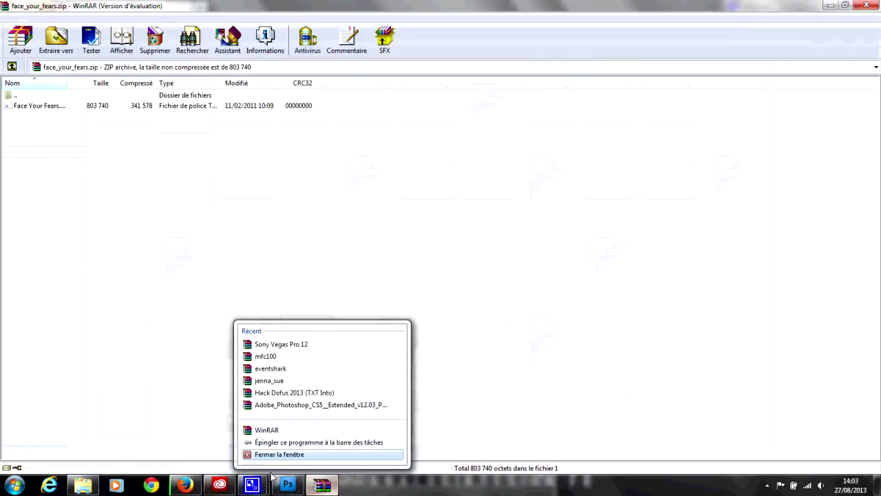
{"action": "left_click", "coordinate": [279, 454]}
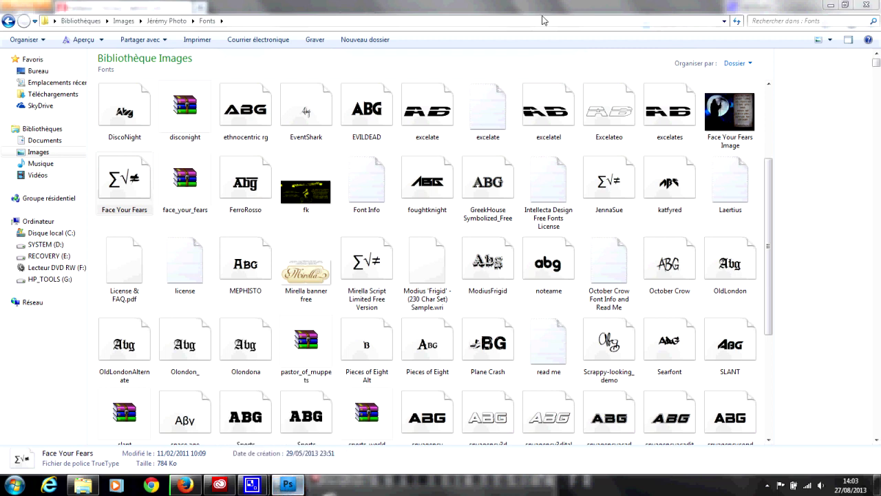
- Create a new 1280×720, 300 ppi Photoshop document with a transparent background
{"action": "left_click", "coordinate": [851, 7]}
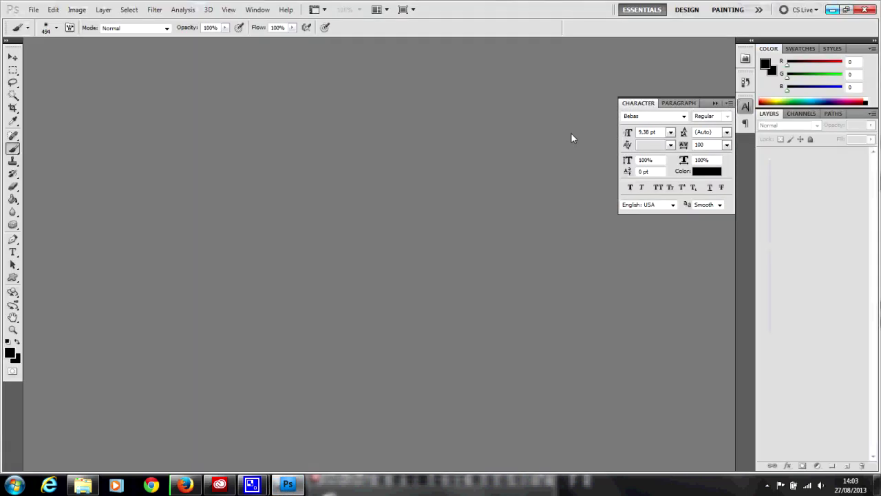
{"action": "left_click", "coordinate": [33, 10]}
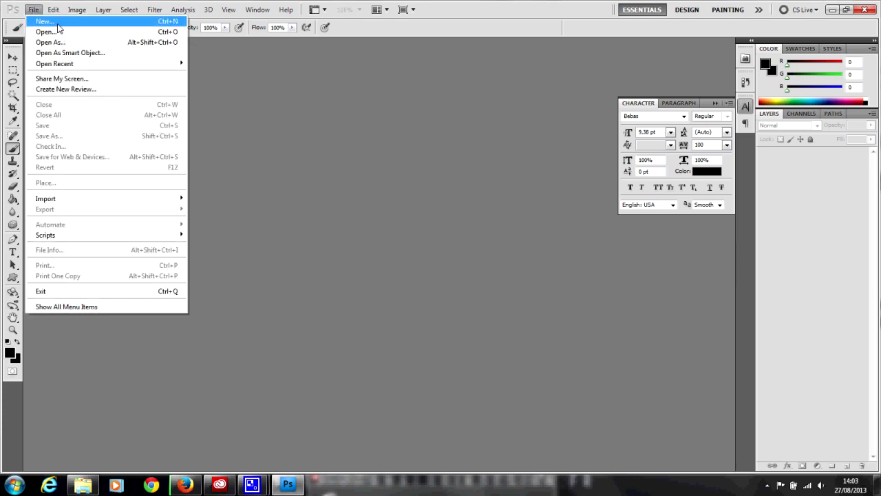
{"action": "key", "text": "Escape"}
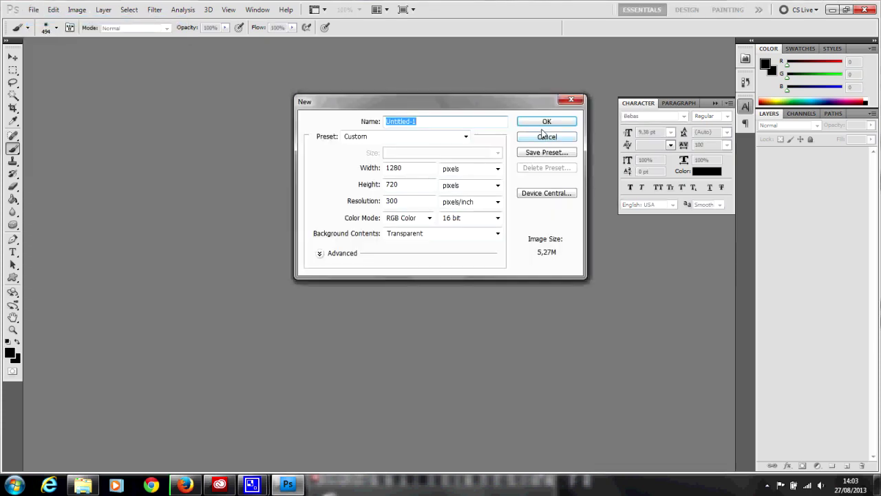
{"action": "left_click", "coordinate": [544, 121]}
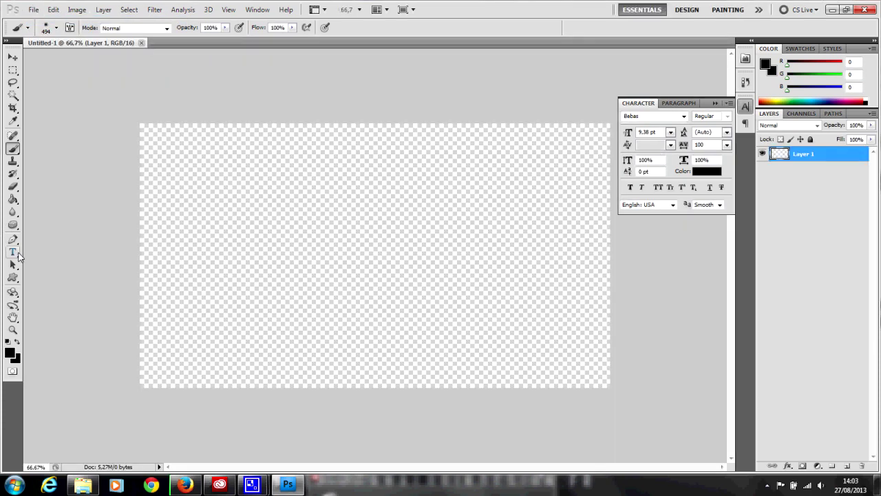
{"action": "left_click", "coordinate": [14, 252]}
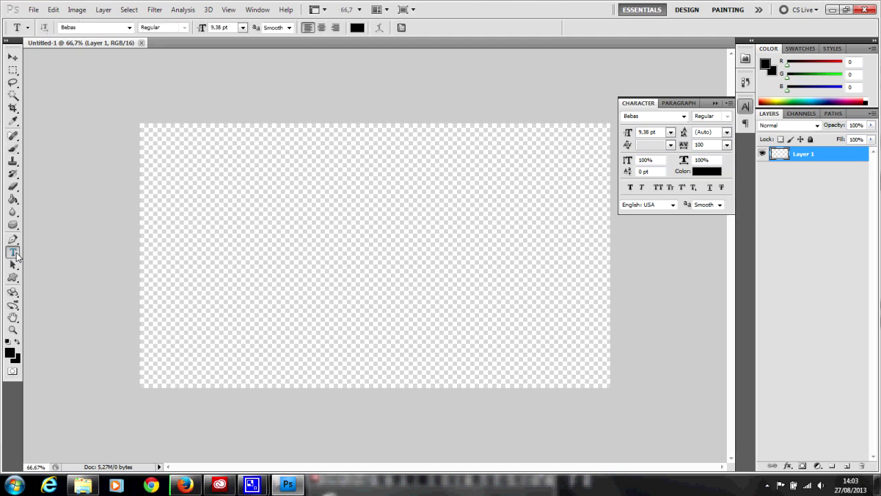
- Type 'coucou' on the canvas in the Face Your Fears font
{"action": "left_click", "coordinate": [129, 27]}
{"action": "scroll", "coordinate": [134, 142], "scroll_direction": "down", "scroll_amount": 5}
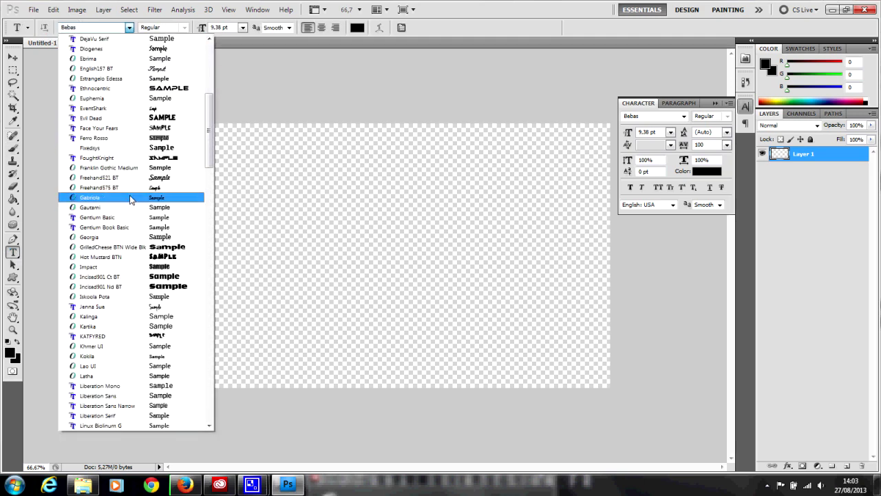
{"action": "left_click", "coordinate": [108, 133]}
{"action": "left_click", "coordinate": [268, 224]}
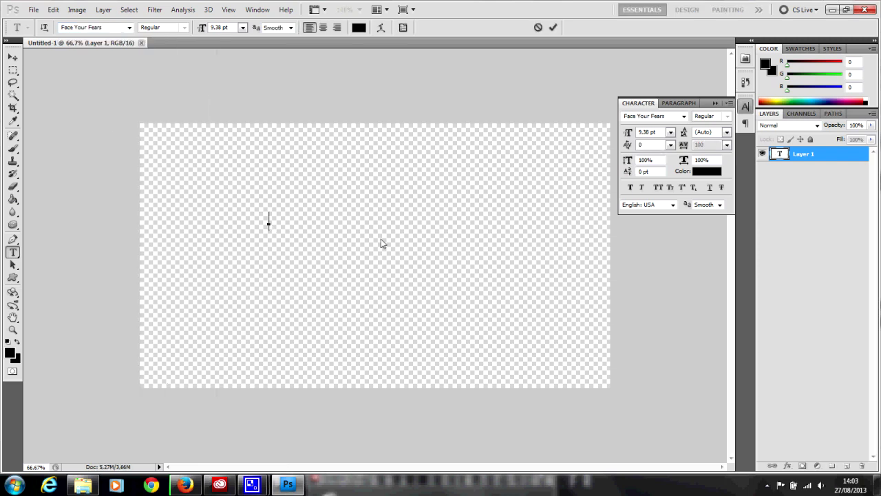
{"action": "type", "text": "coucou"}
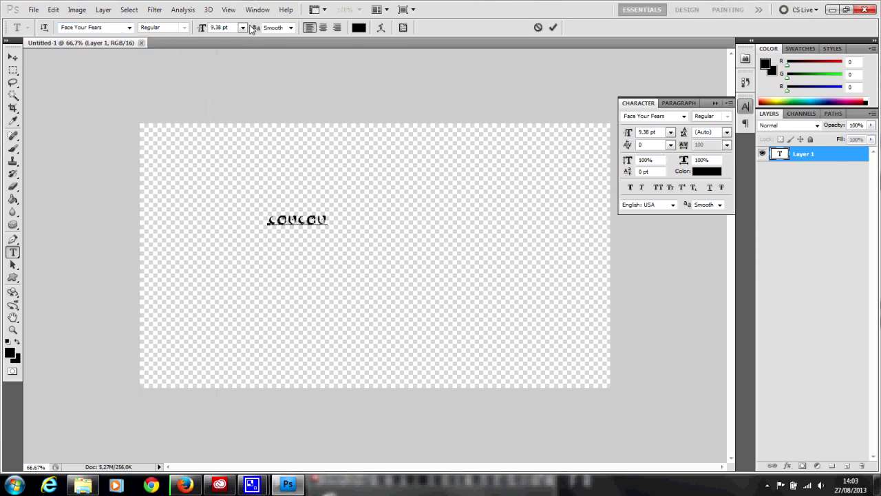
- Set the COUCOU text to 60 pt and move it to the canvas centre
{"action": "left_click_drag", "start_coordinate": [336, 223], "coordinate": [225, 222]}
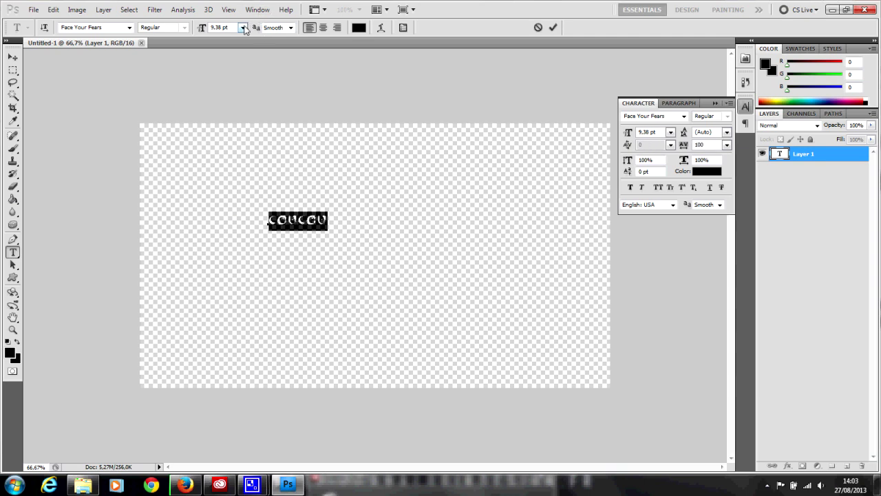
{"action": "left_click", "coordinate": [243, 27]}
{"action": "left_click", "coordinate": [246, 201]}
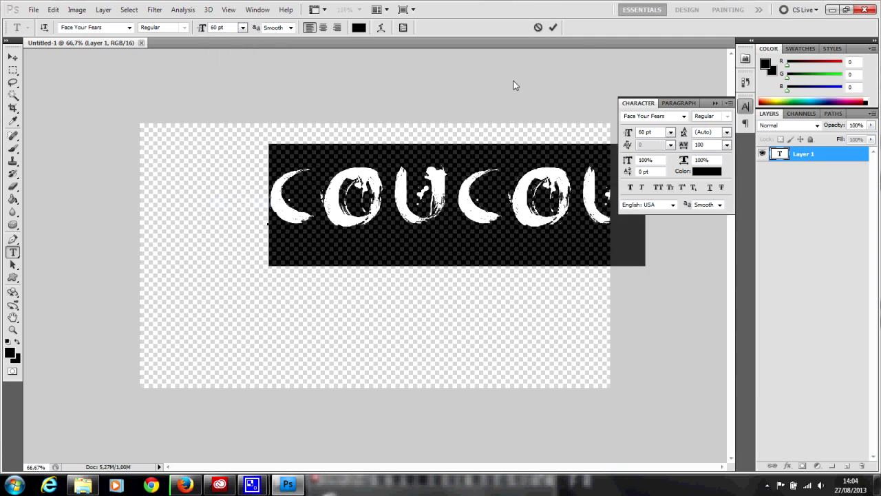
{"action": "left_click", "coordinate": [553, 28]}
{"action": "left_click", "coordinate": [13, 59]}
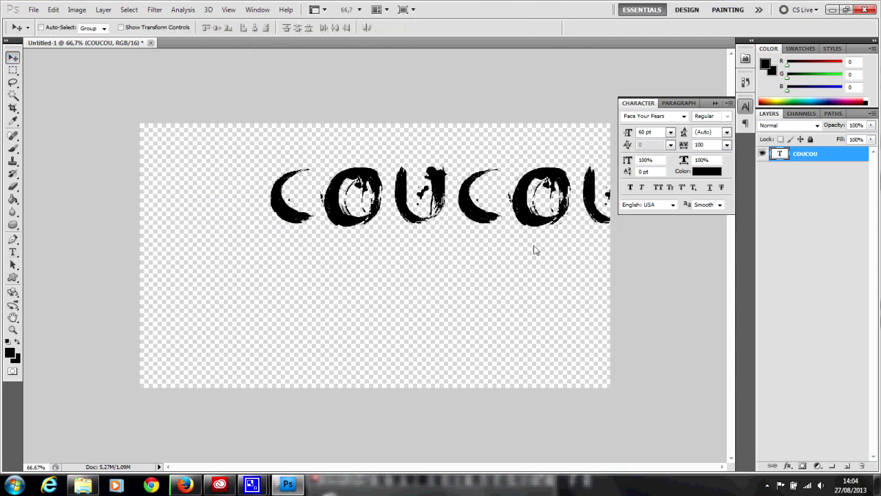
{"action": "left_click_drag", "start_coordinate": [520, 229], "coordinate": [434, 258]}
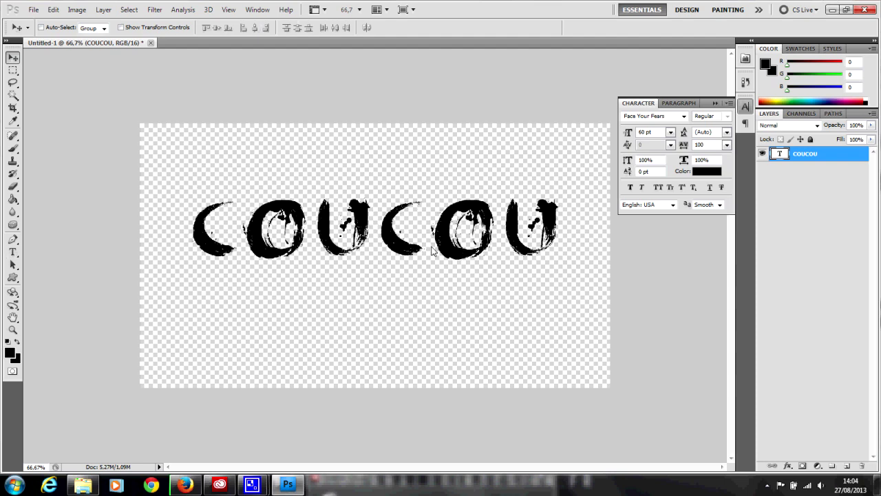
{"action": "left_click", "coordinate": [714, 103]}
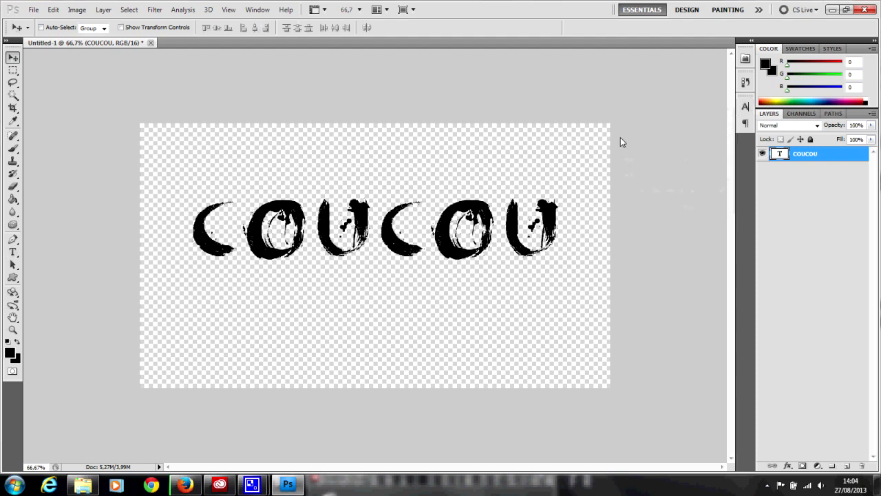